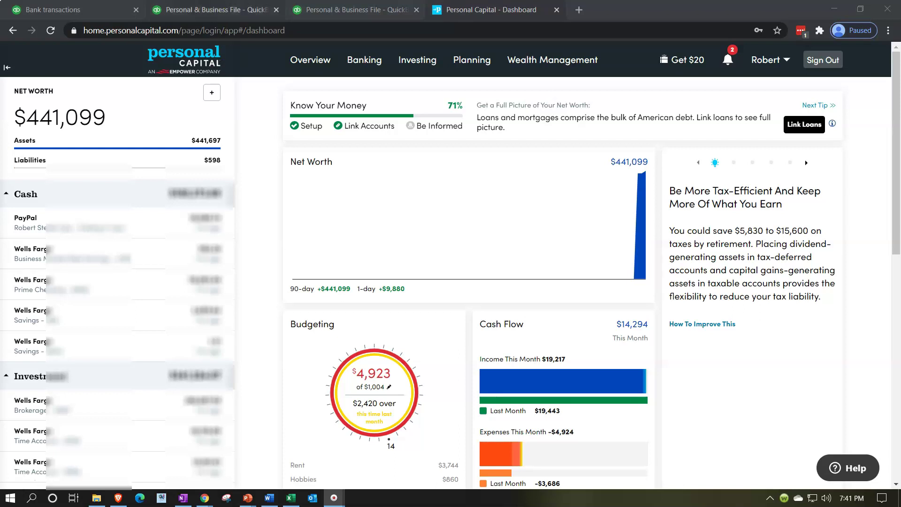
# - Switch from QuickBooks back to the Personal Capital dashboard showing the $441,099 net worth
pyautogui.click(92, 10)
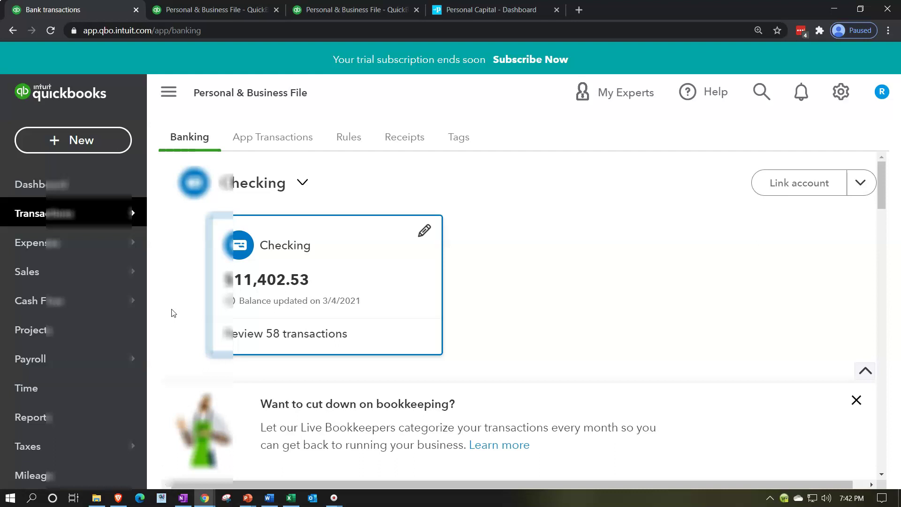
pyautogui.click(459, 15)
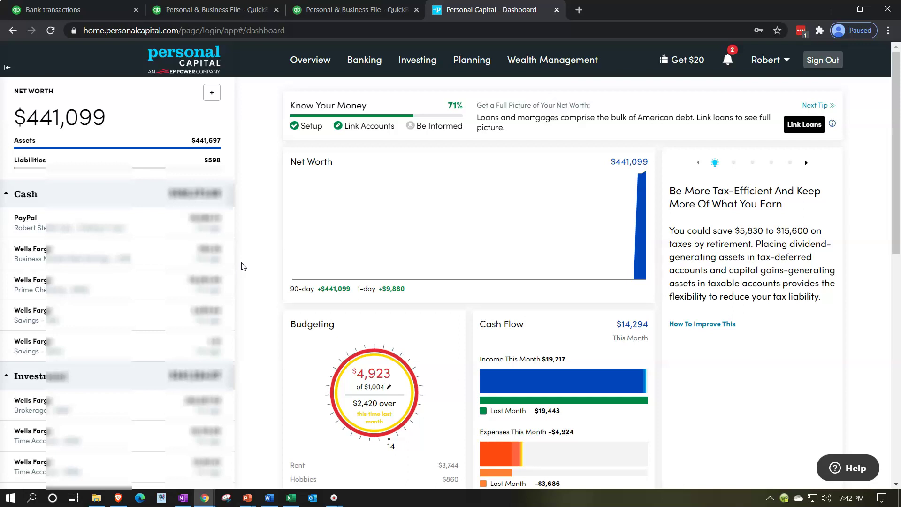
# - Open Transactions from the Overview menu, listing 178 transactions from the last 90 days
pyautogui.moveTo(300, 66)
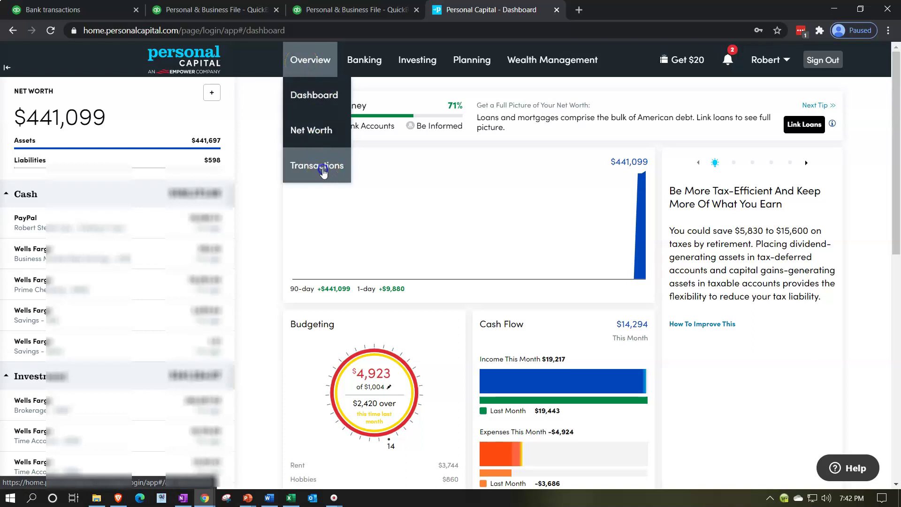
pyautogui.click(322, 168)
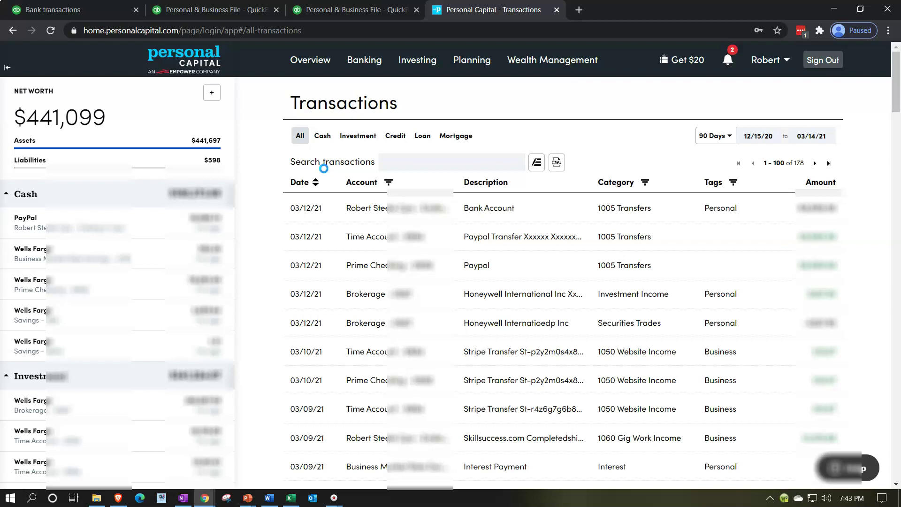
pyautogui.click(627, 208)
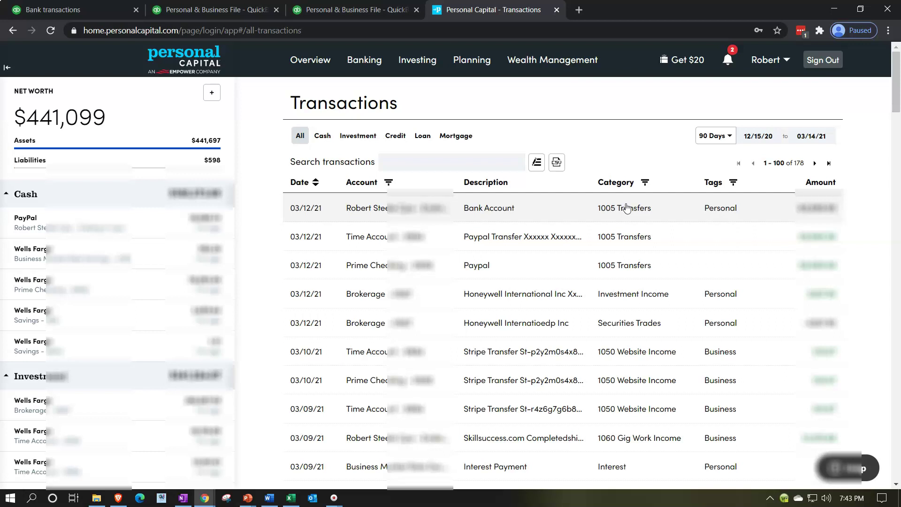
pyautogui.click(626, 186)
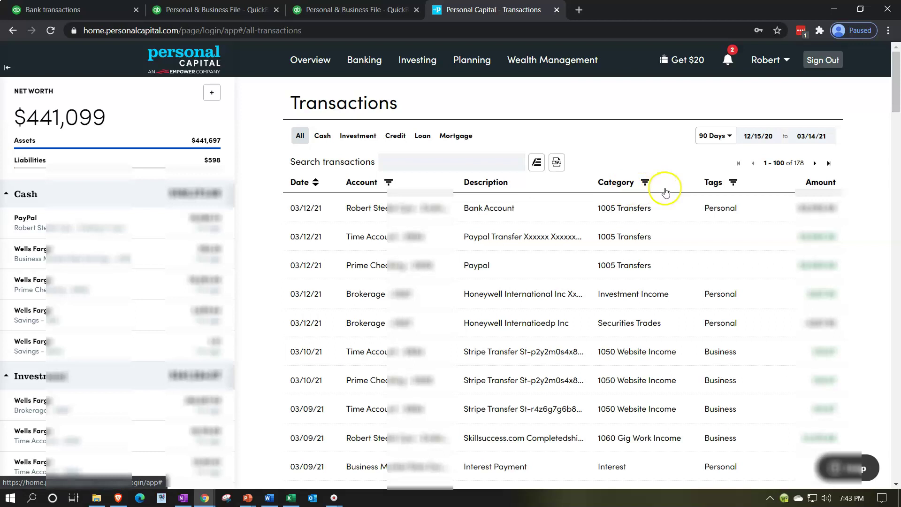
pyautogui.click(693, 192)
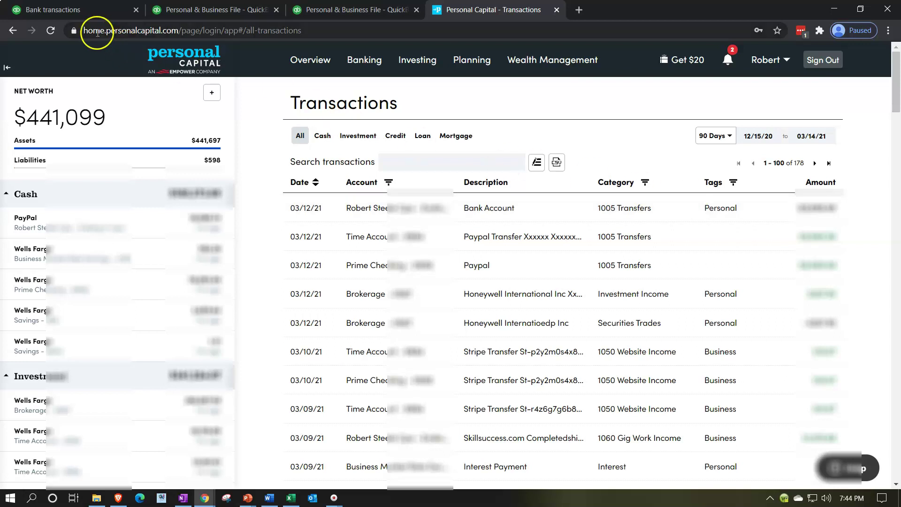
pyautogui.click(85, 11)
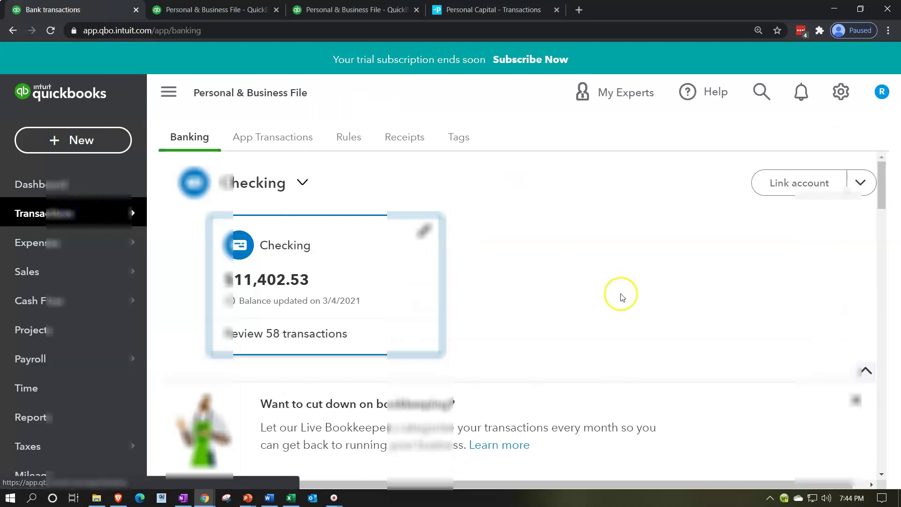
pyautogui.scroll(-8, 621, 296)
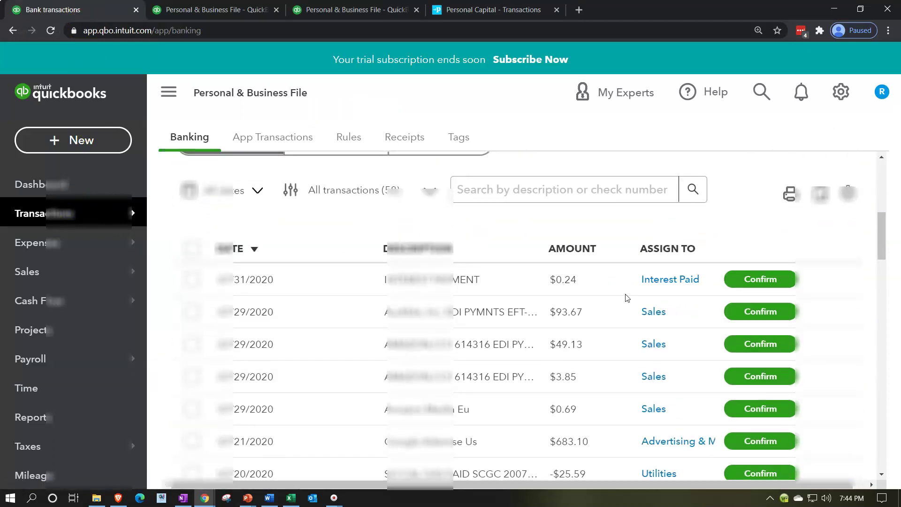
pyautogui.scroll(-1, 626, 298)
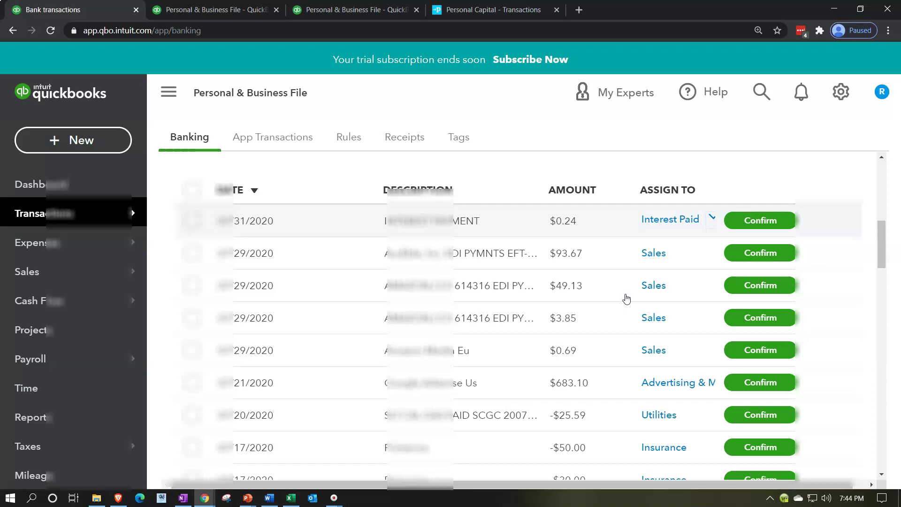
pyautogui.click(493, 10)
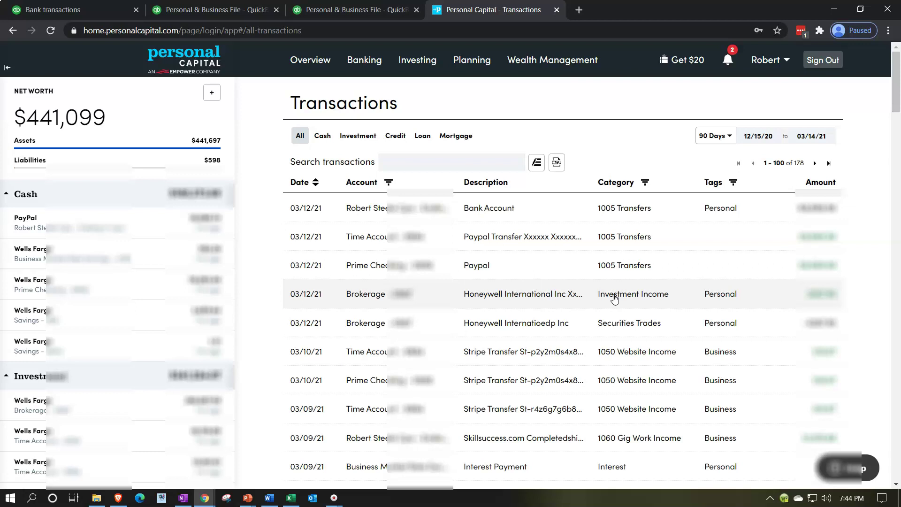
# - Bring up Excel, hide it again, and return to the QuickBooks Bank transactions list
pyautogui.click(704, 201)
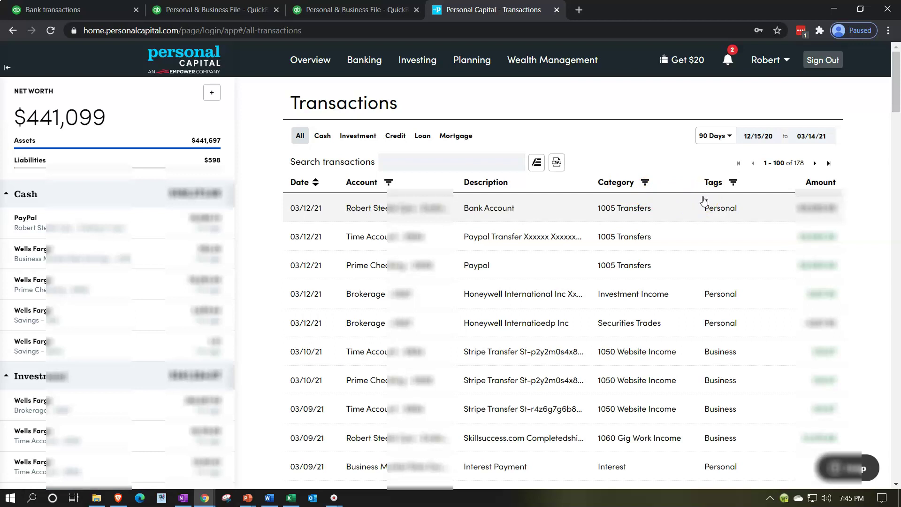
pyautogui.click(688, 295)
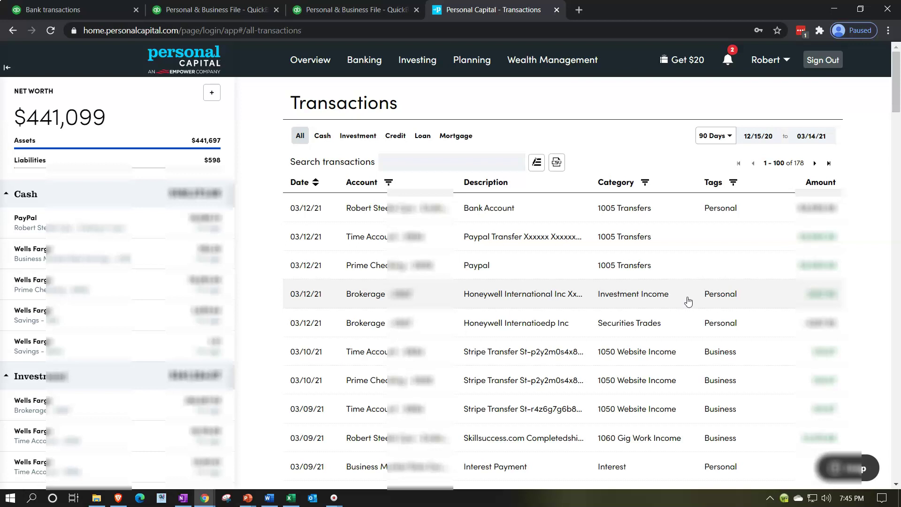
pyautogui.hotkey('alt', 'Tab')
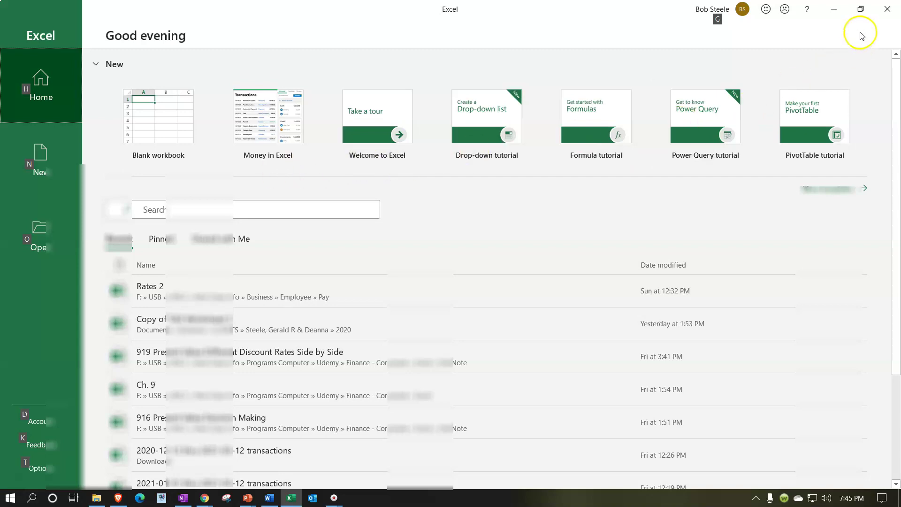
pyautogui.click(839, 18)
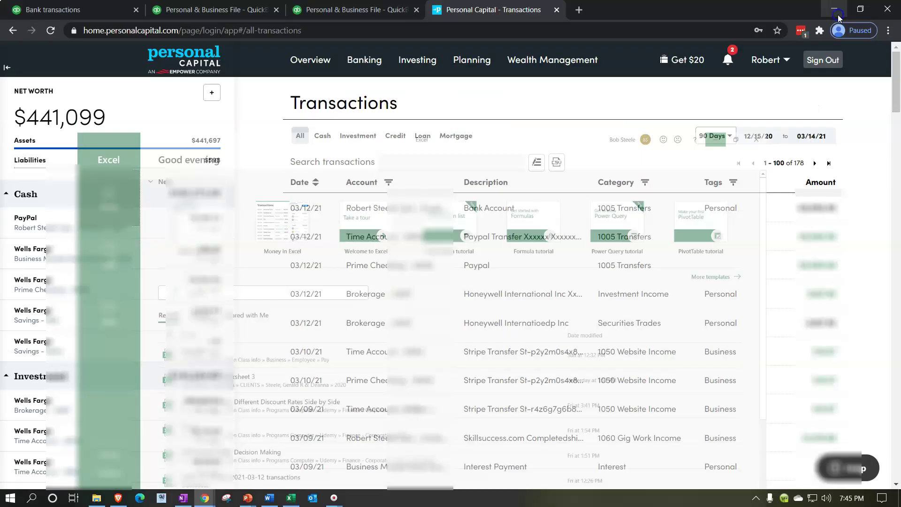
pyautogui.click(704, 191)
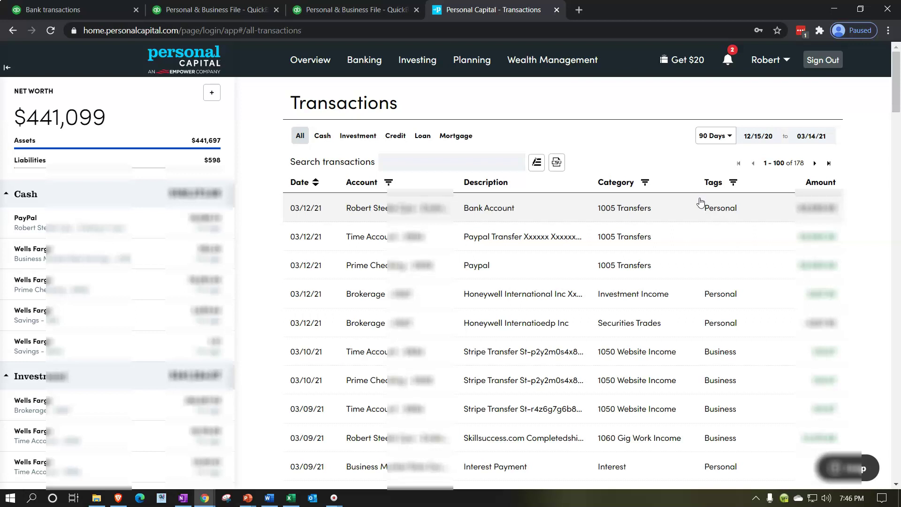
pyautogui.click(111, 12)
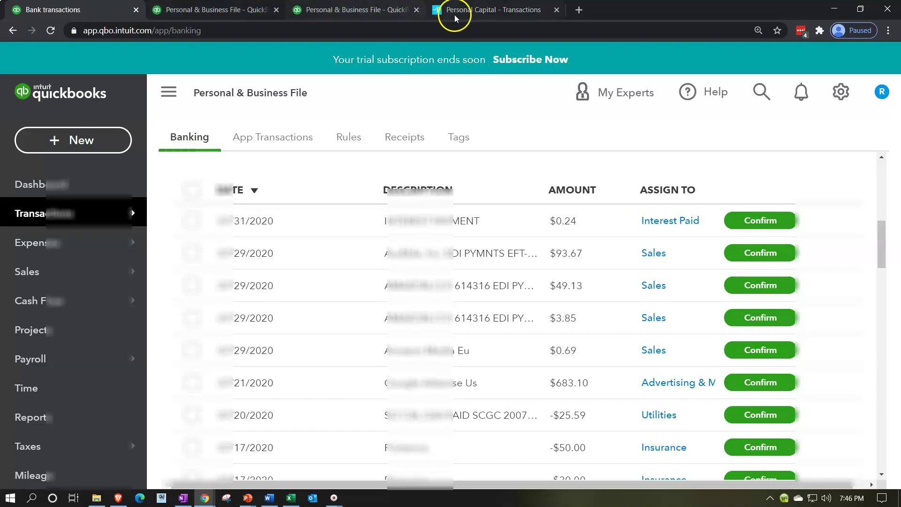
# - Return to the Personal Capital transactions list and collapse the accounts sidebar to widen the table
pyautogui.click(483, 13)
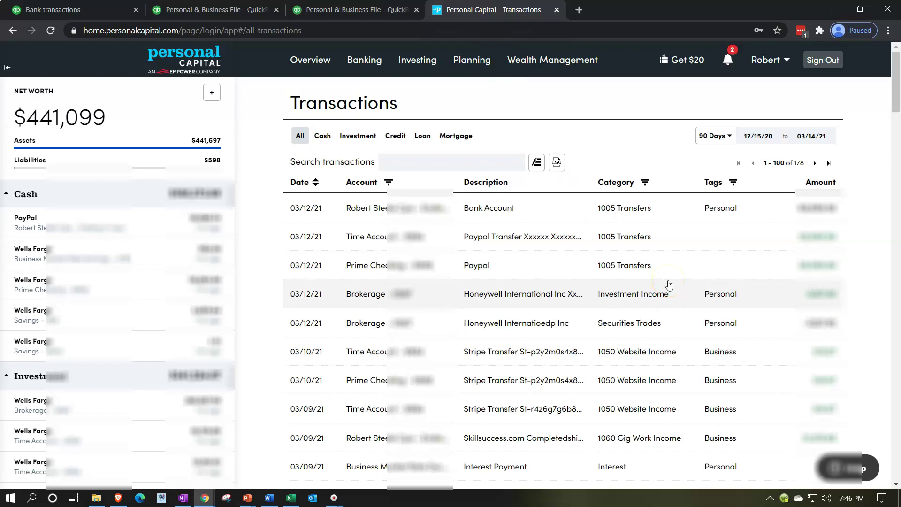
pyautogui.click(7, 68)
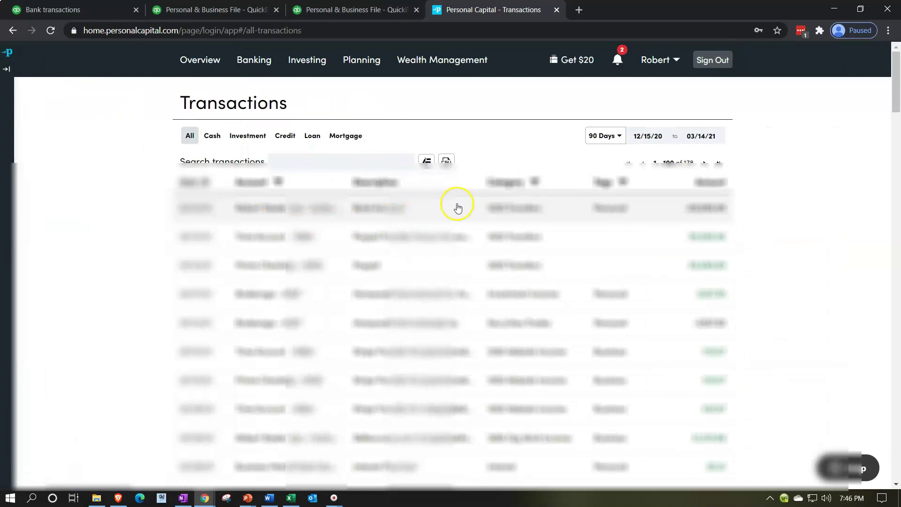
pyautogui.moveTo(201, 60)
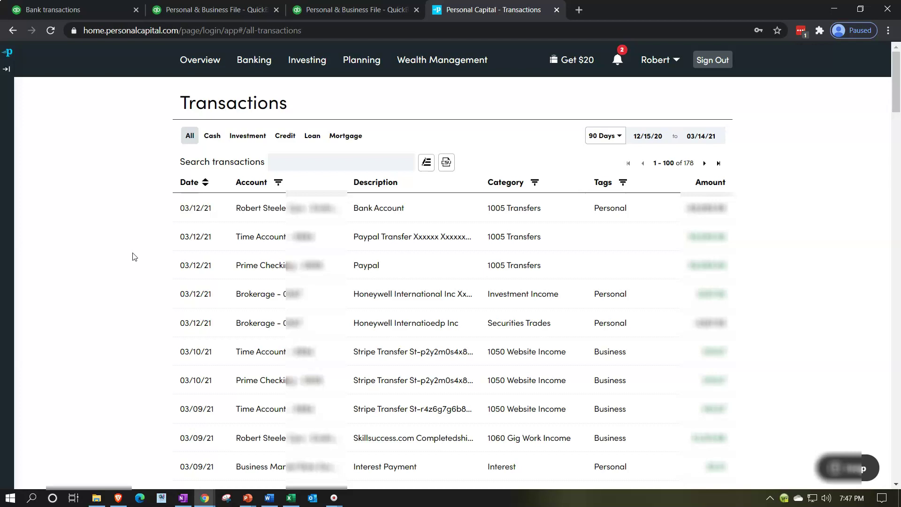
pyautogui.moveTo(251, 69)
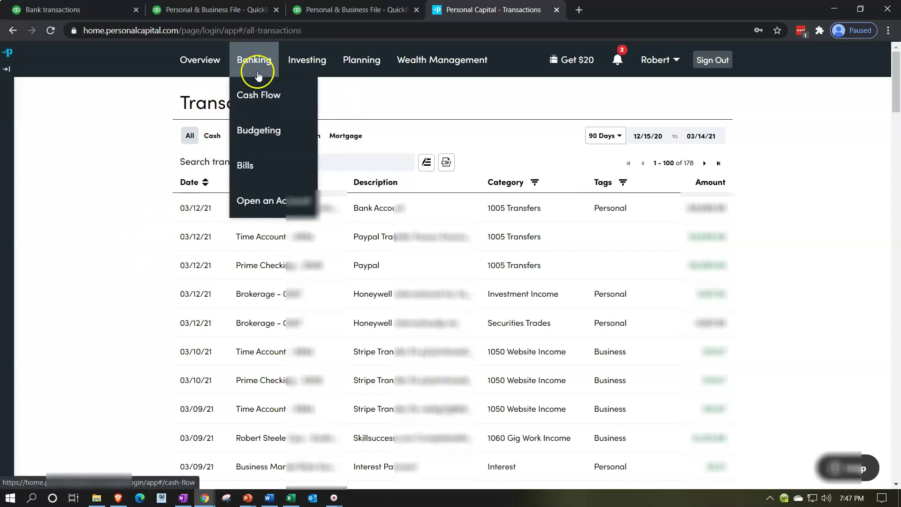
pyautogui.click(257, 94)
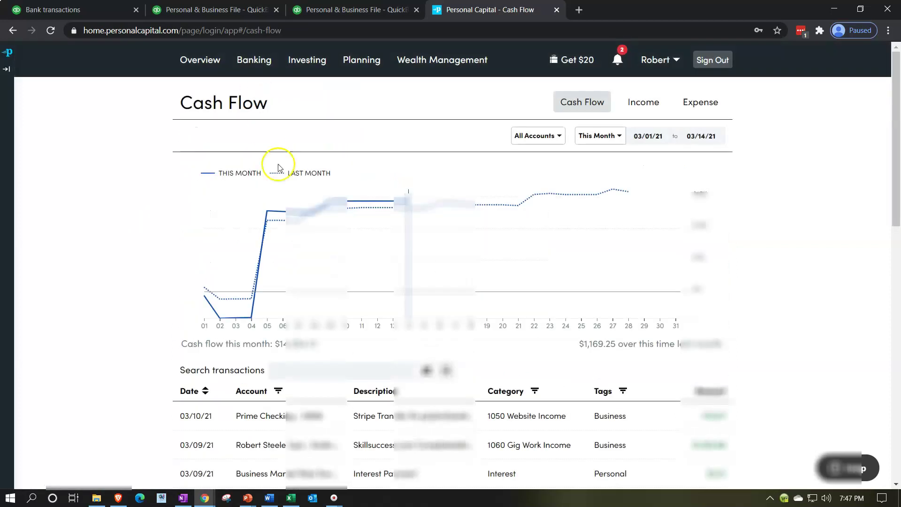
pyautogui.scroll(-3, 238, 305)
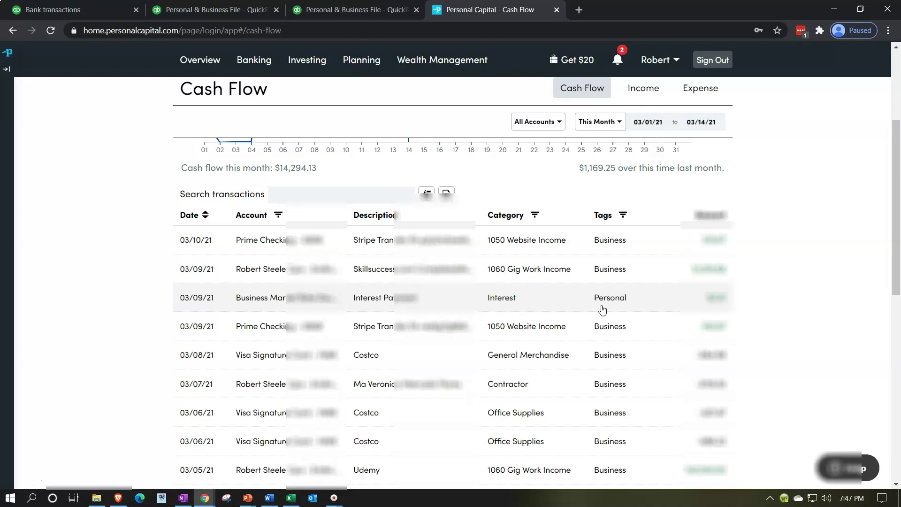
pyautogui.click(577, 318)
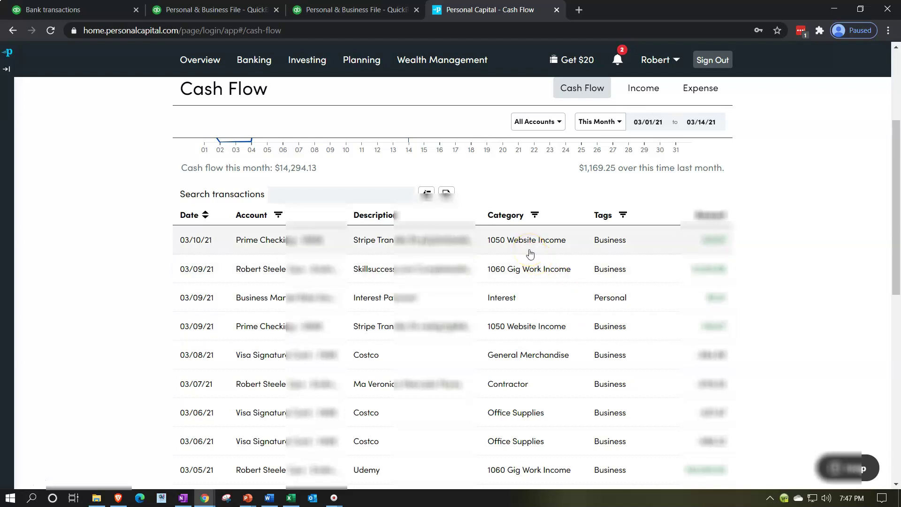
pyautogui.click(497, 239)
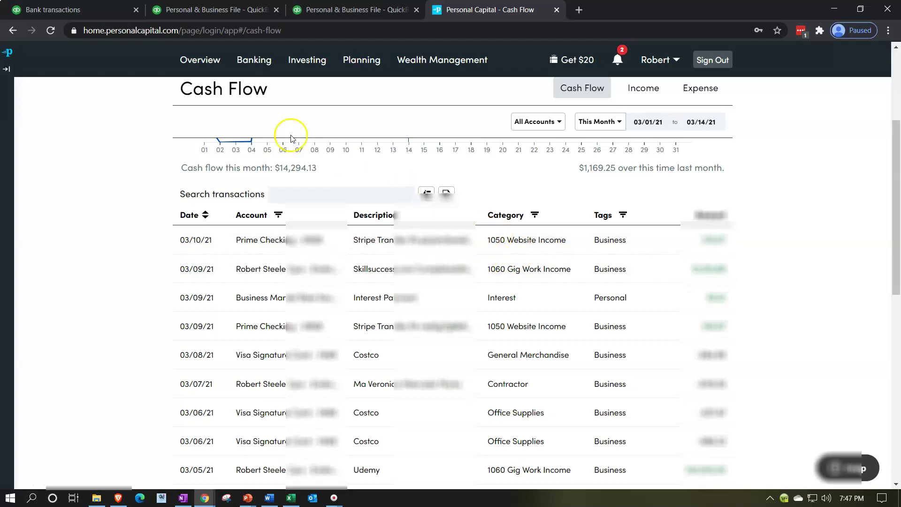
pyautogui.moveTo(212, 75)
pyautogui.click(197, 162)
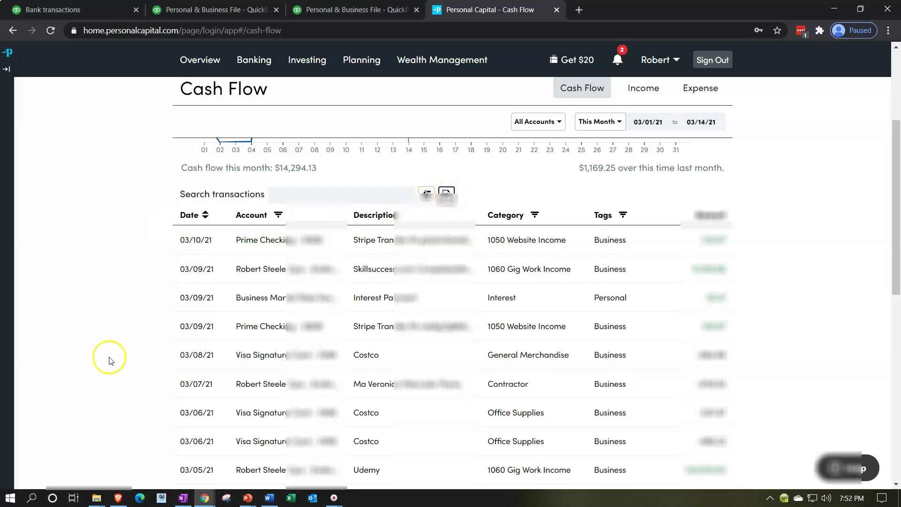
pyautogui.scroll(3, 110, 359)
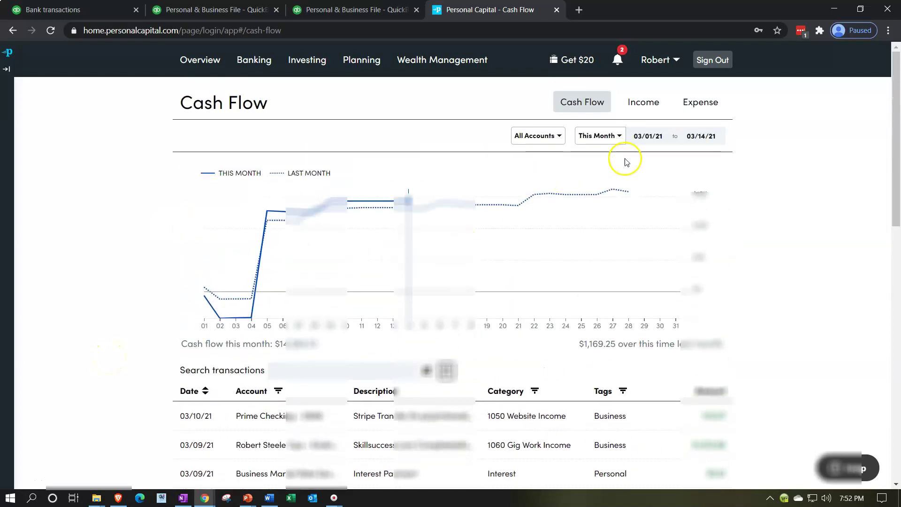
# - Set the cash flow start date to January 1, 2021, covering 01/01/21–03/14/21
pyautogui.click(655, 140)
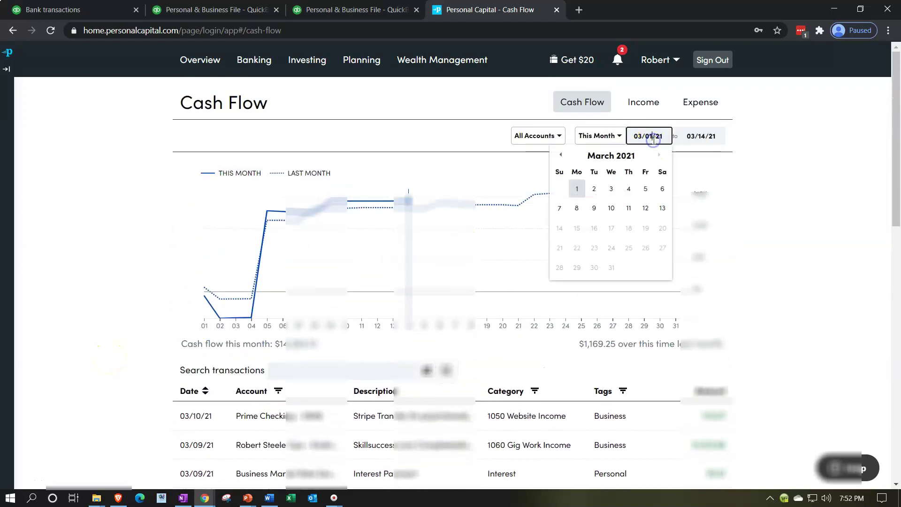
pyautogui.click(562, 155)
pyautogui.click(562, 155)
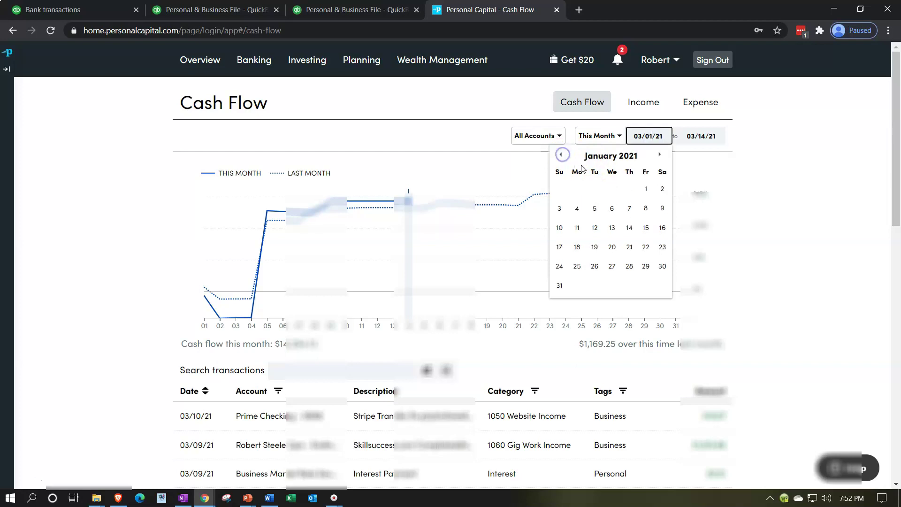
pyautogui.click(645, 189)
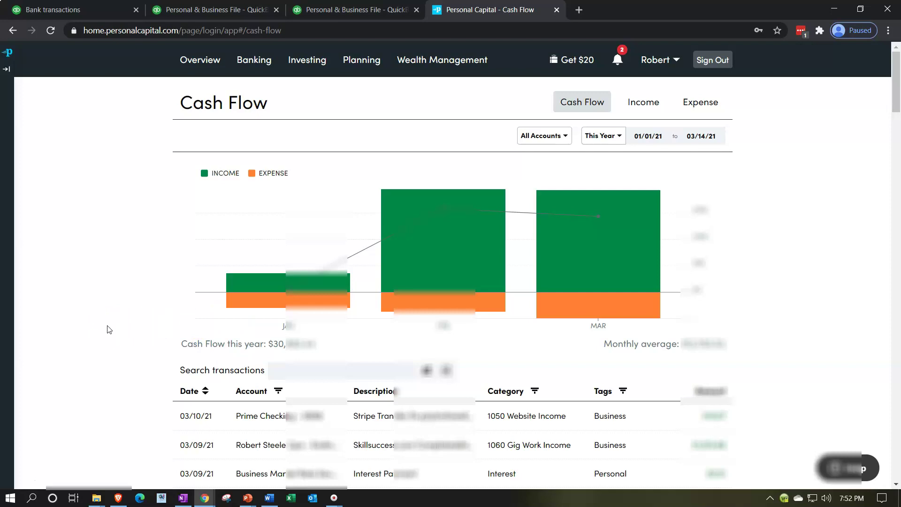
# - Export the 2021-01-01 thru 2021-03-14 transactions to CSV and open the file in Excel
pyautogui.scroll(-1, 109, 329)
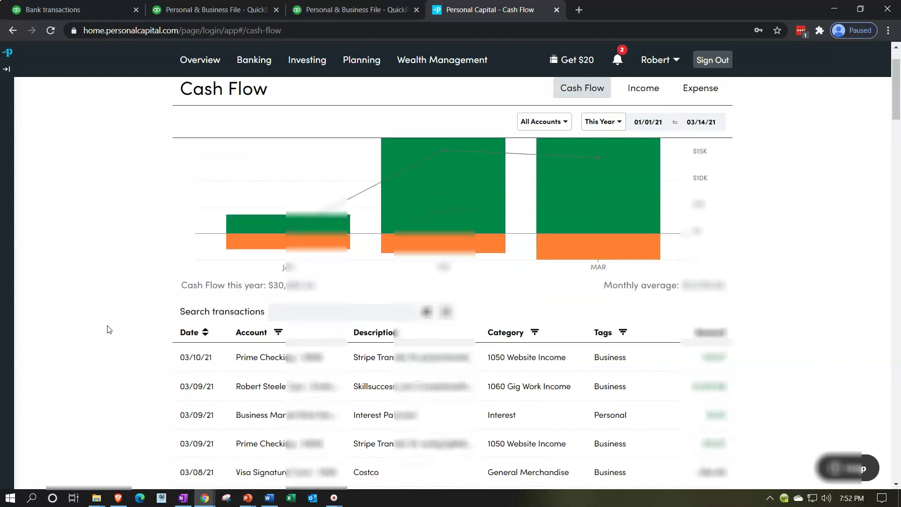
pyautogui.scroll(-2, 108, 328)
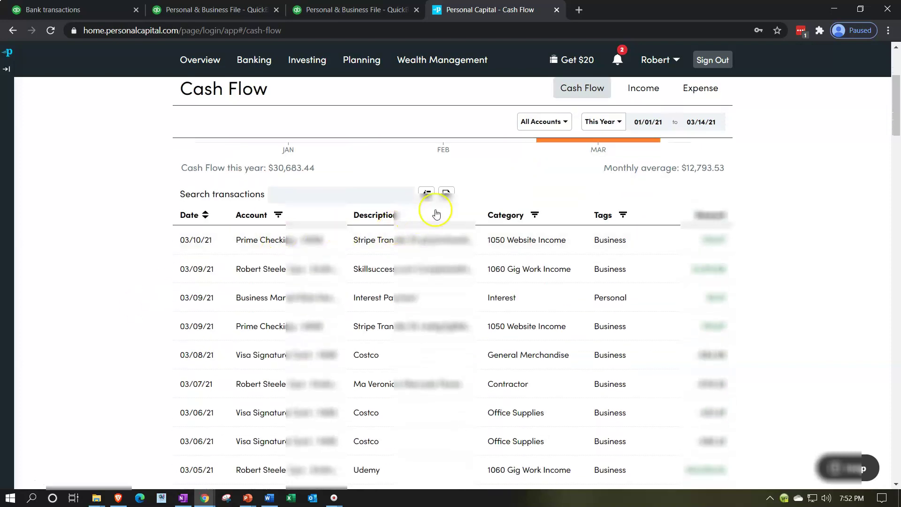
pyautogui.click(449, 205)
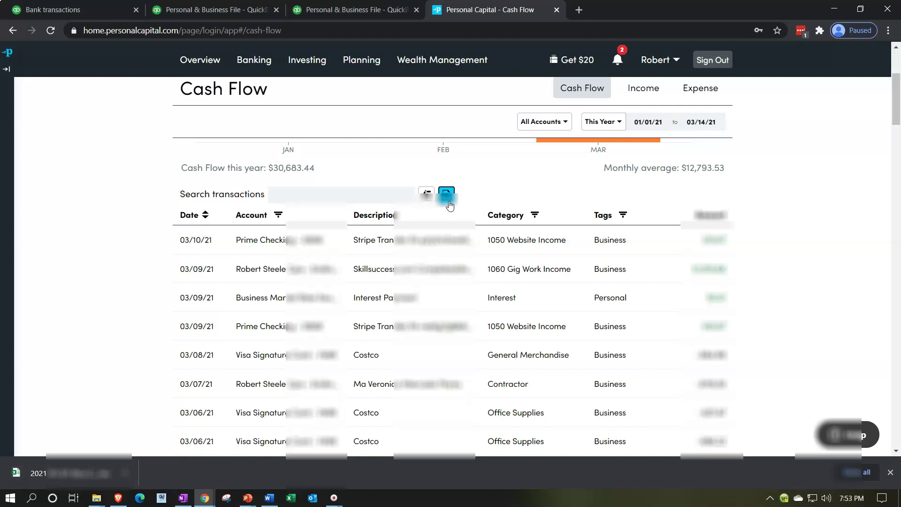
pyautogui.click(99, 470)
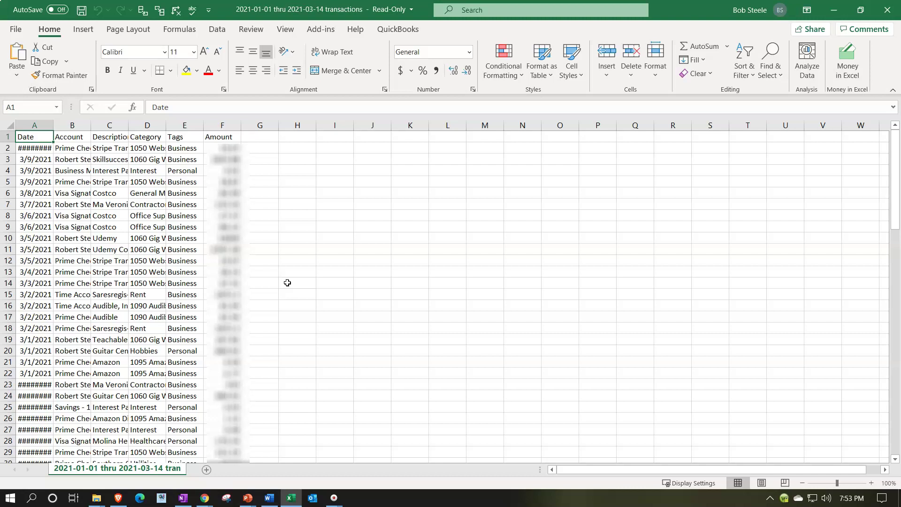
# - Start Save As and browse to the Personal Capital folder on the Desktop
pyautogui.click(16, 29)
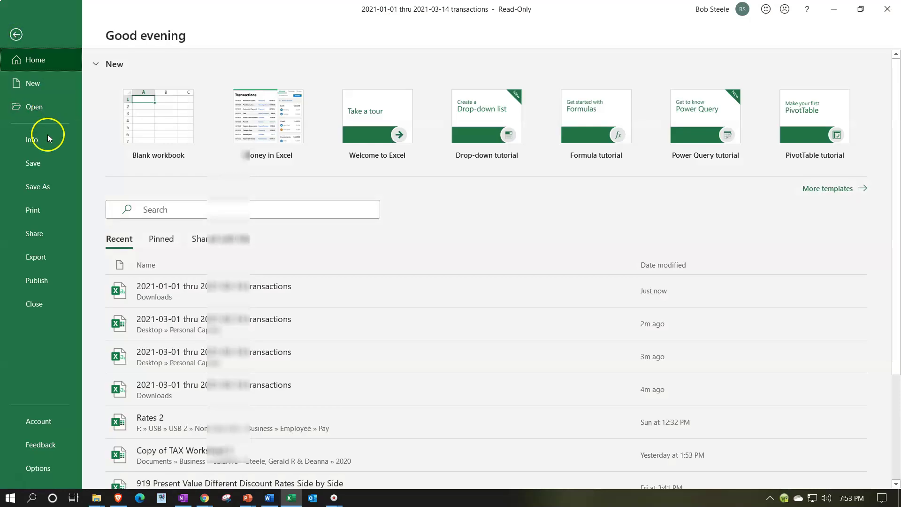
pyautogui.click(45, 186)
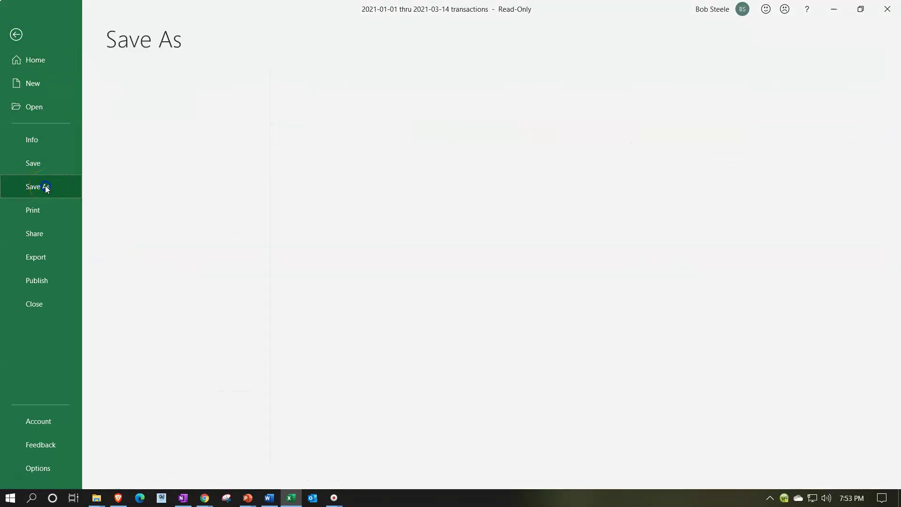
pyautogui.click(132, 233)
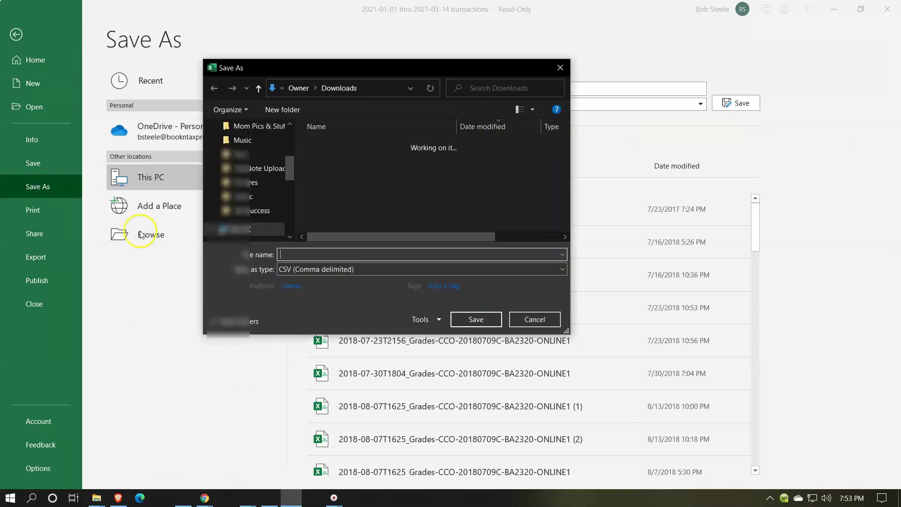
pyautogui.moveTo(292, 172); pyautogui.dragTo(292, 128)
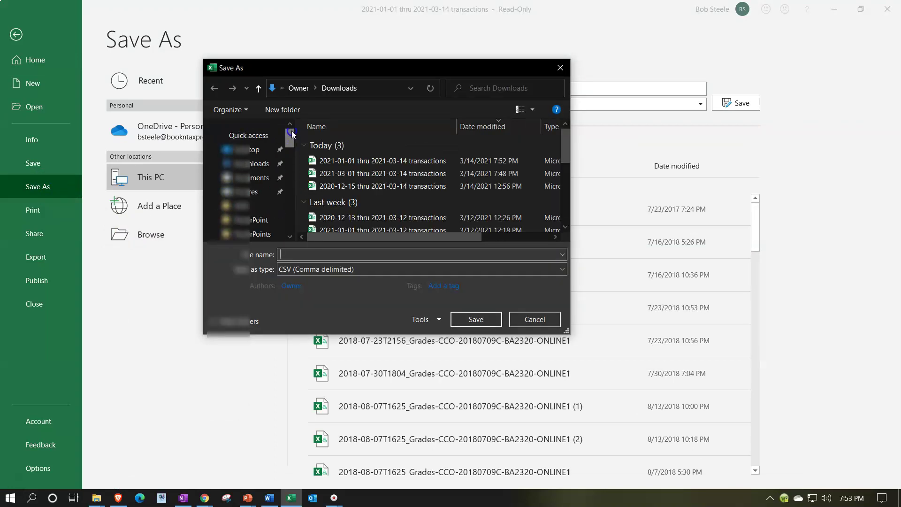
pyautogui.click(251, 192)
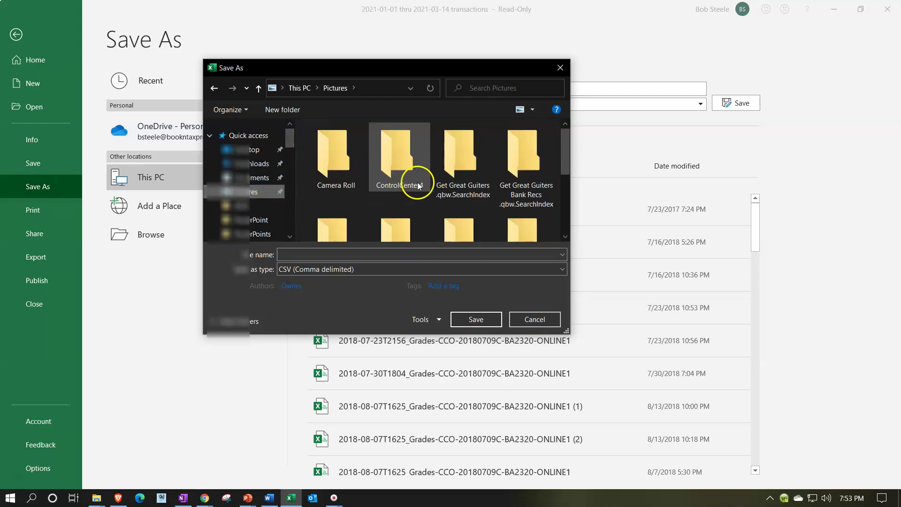
pyautogui.scroll(-3, 390, 146)
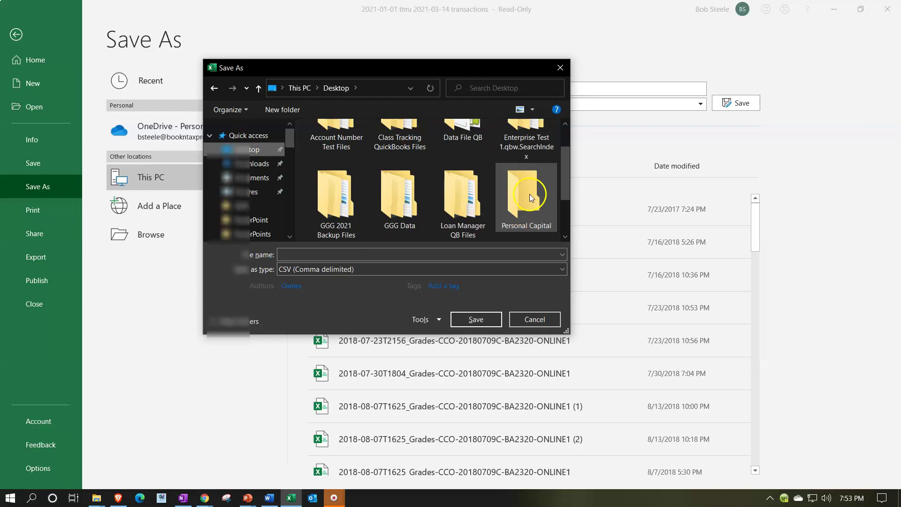
pyautogui.doubleClick(530, 194)
# - Save the file as CSV (Comma delimited) with the name 'PC CSV'
pyautogui.click(296, 286)
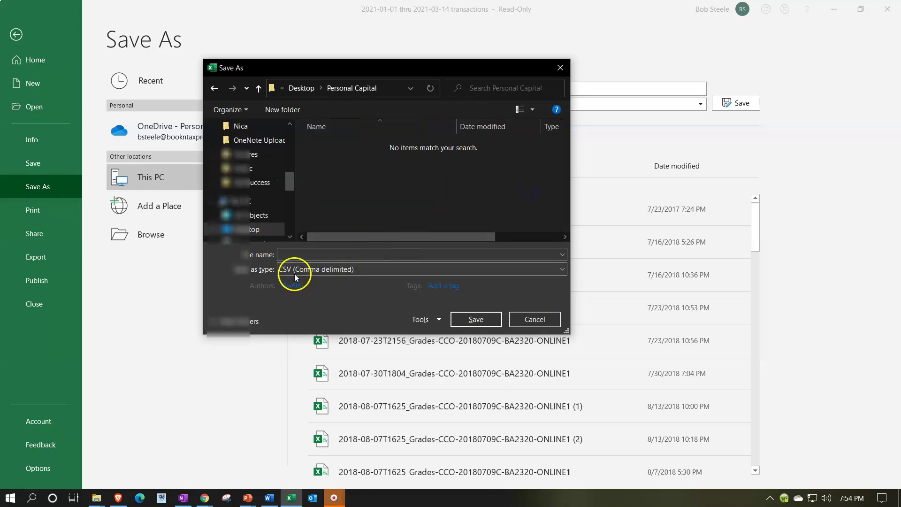
pyautogui.click(325, 269)
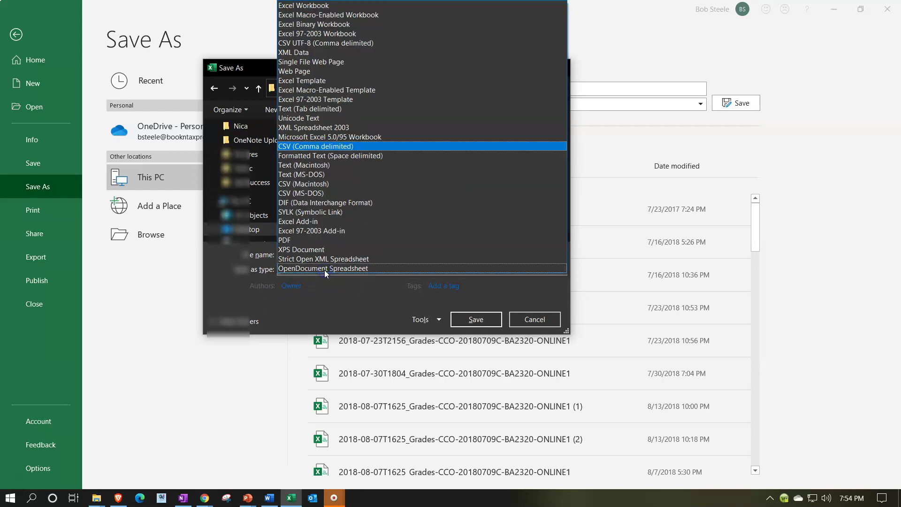
pyautogui.click(360, 323)
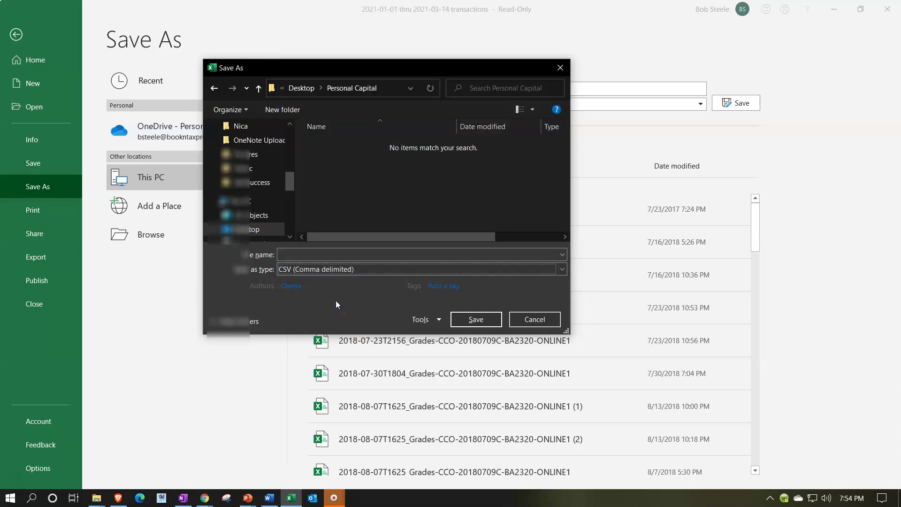
pyautogui.click(471, 322)
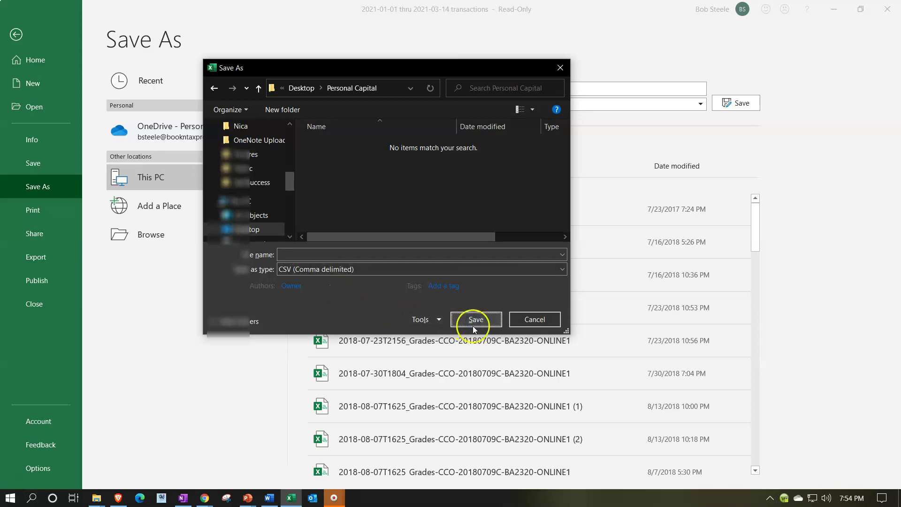
pyautogui.click(314, 253)
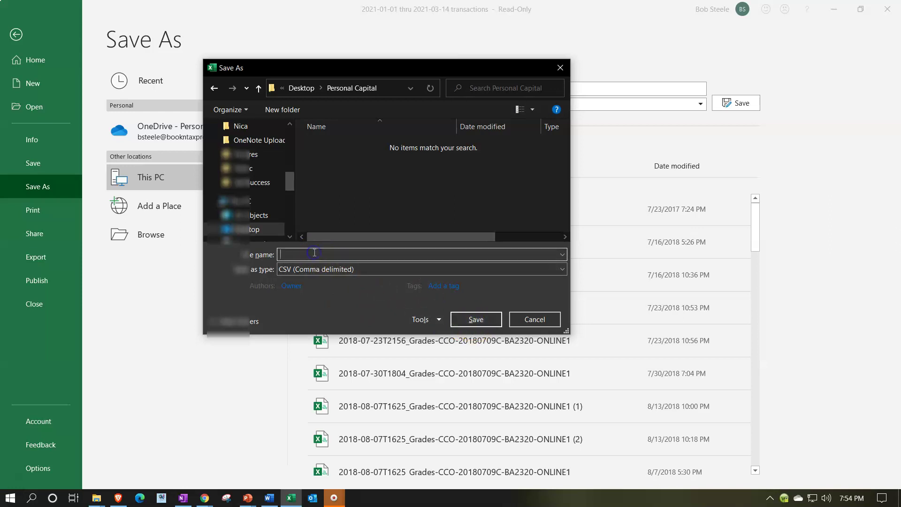
pyautogui.write('PC CSV')
pyautogui.click(493, 322)
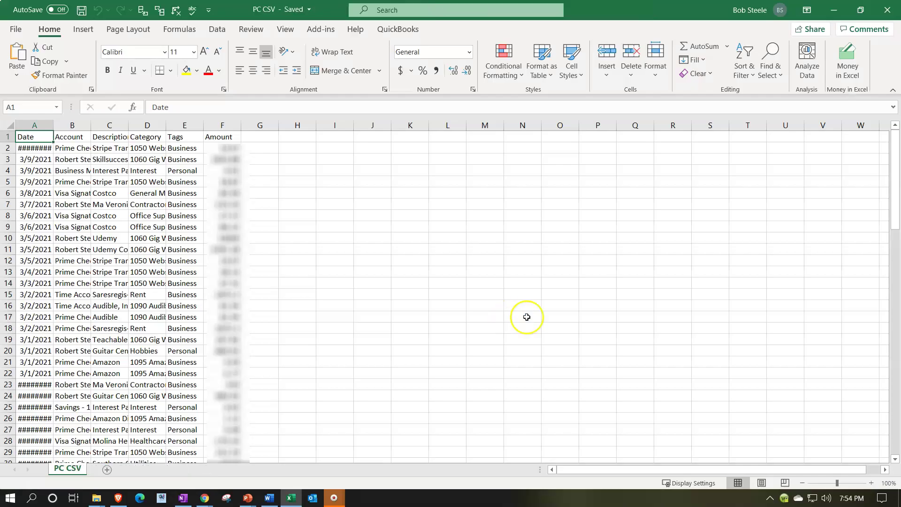
# - Save a copy named 'PC Exce' as an Excel Workbook in the same Personal Capital folder
pyautogui.click(17, 31)
pyautogui.click(52, 186)
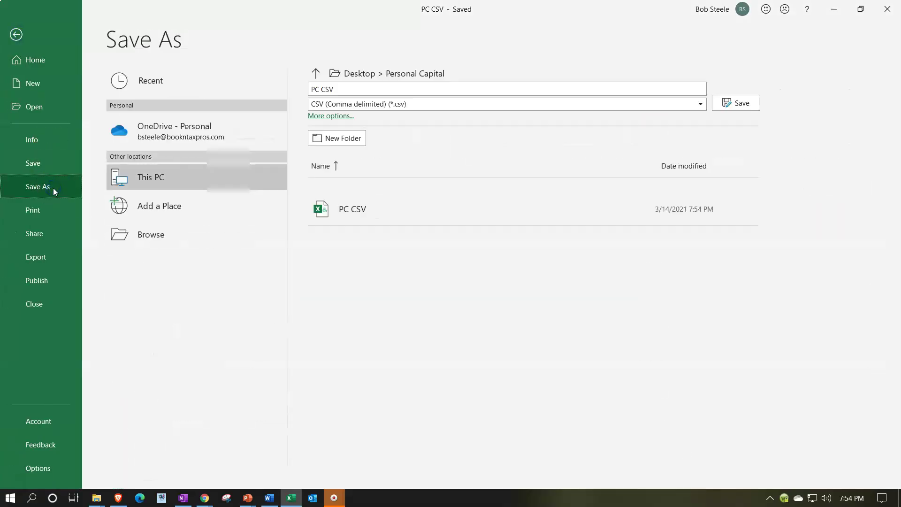
pyautogui.click(119, 234)
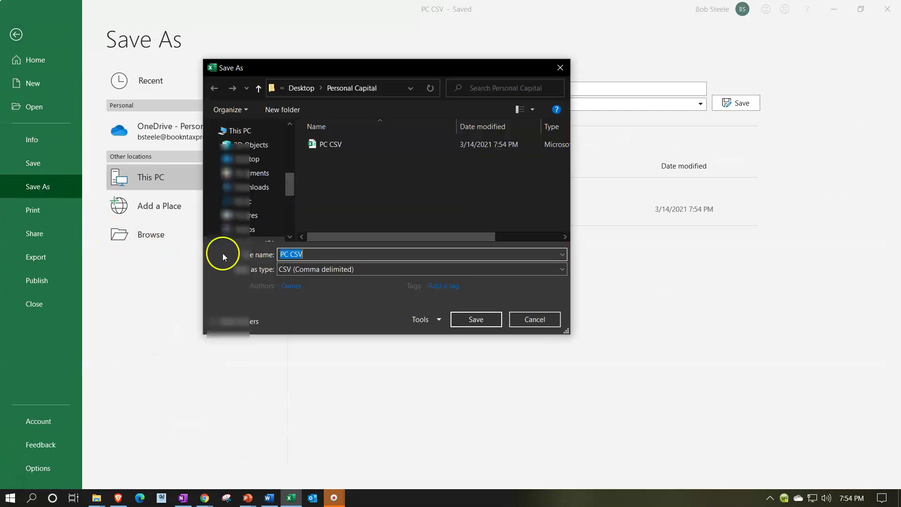
pyautogui.click(330, 257)
pyautogui.press('BackSpace')
pyautogui.press('BackSpace')
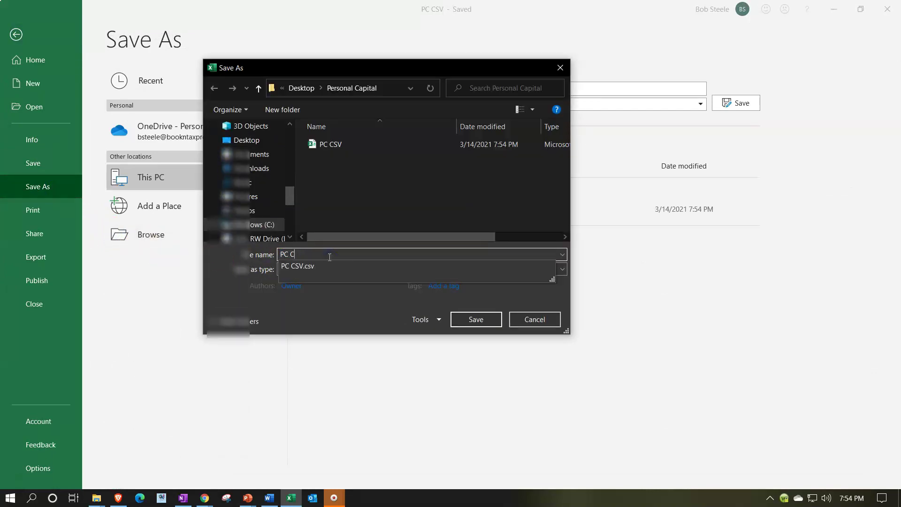
pyautogui.press('BackSpace')
pyautogui.write('Exce')
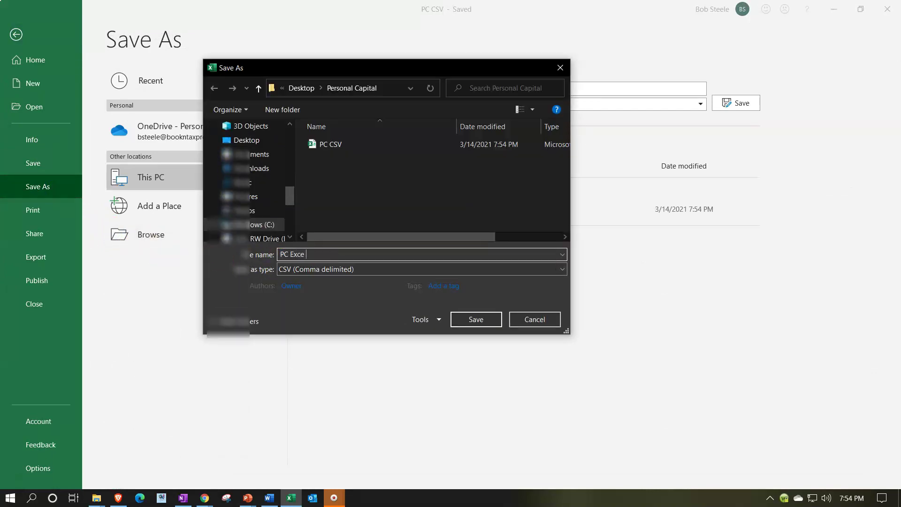
pyautogui.press('Tab')
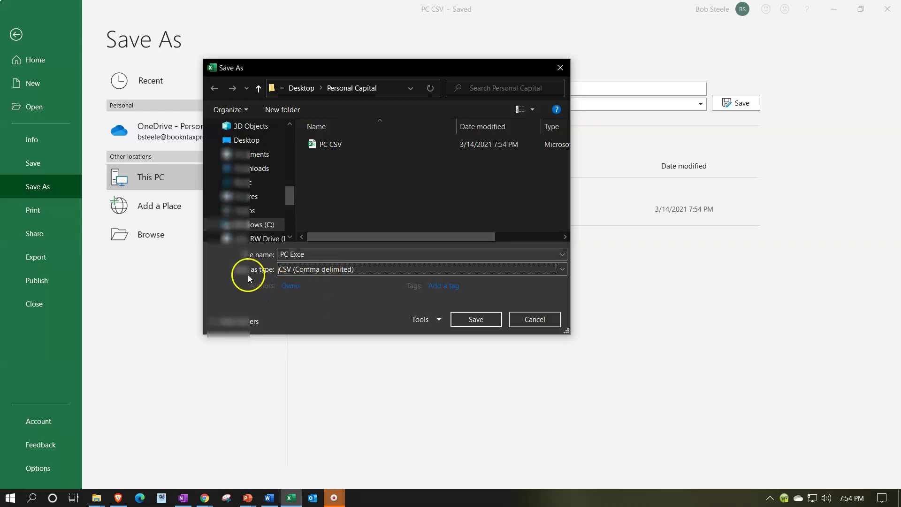
pyautogui.click(349, 270)
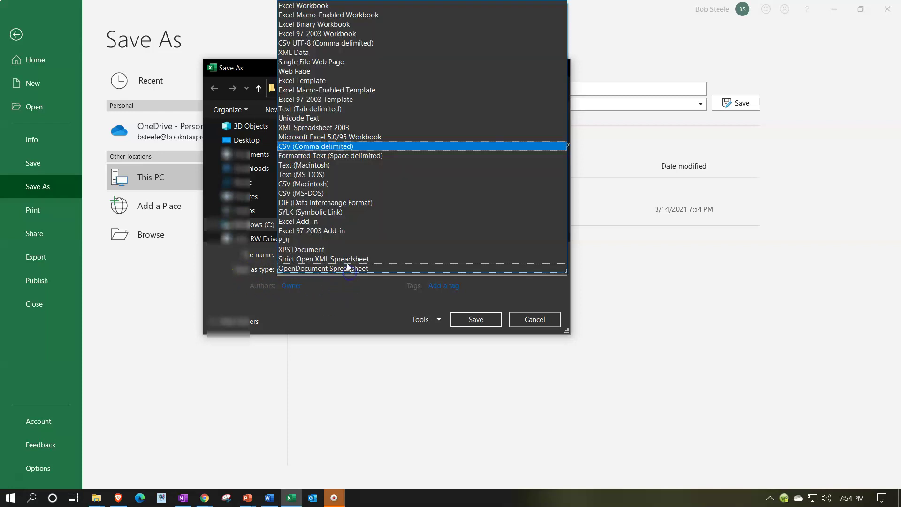
pyautogui.click(330, 6)
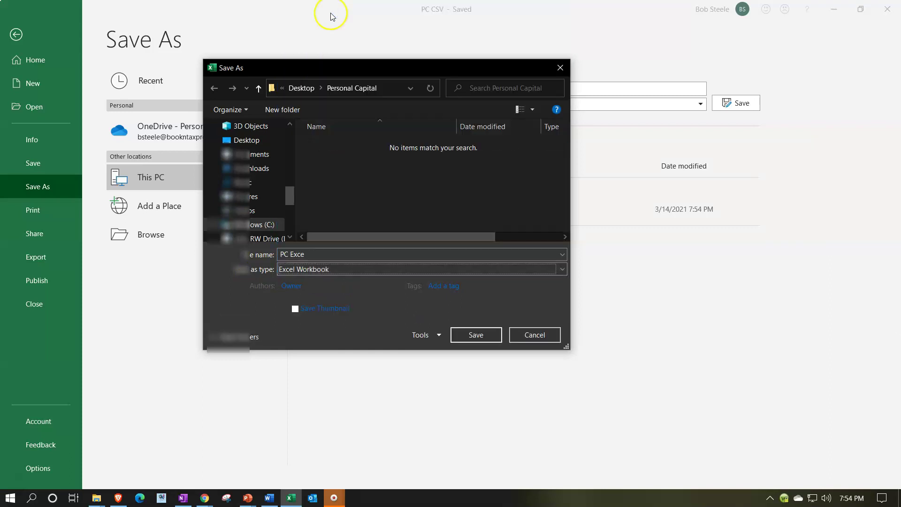
pyautogui.click(477, 340)
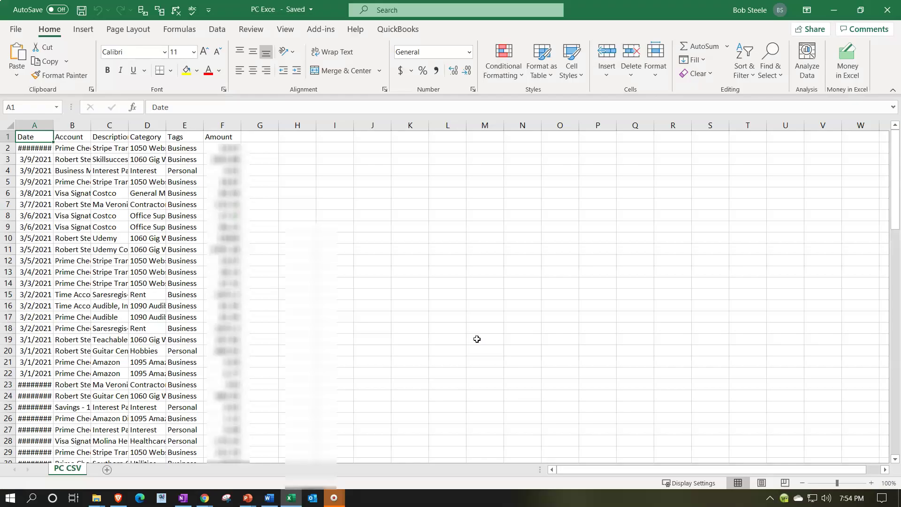
# - Close Excel and bring up the Personal Capital folder in File Explorer
pyautogui.click(887, 9)
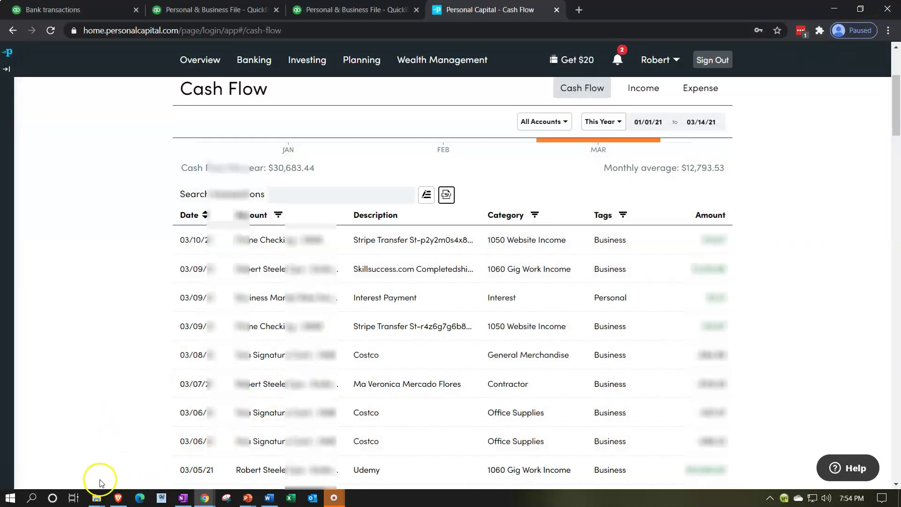
pyautogui.moveTo(96, 497)
pyautogui.click(187, 455)
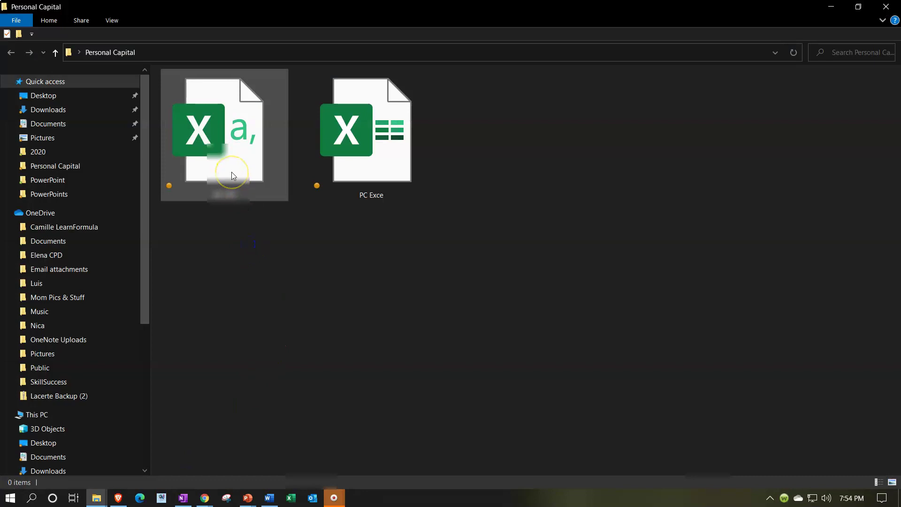
# - View the properties of the 'PC CSV' file, then close them
pyautogui.click(248, 151)
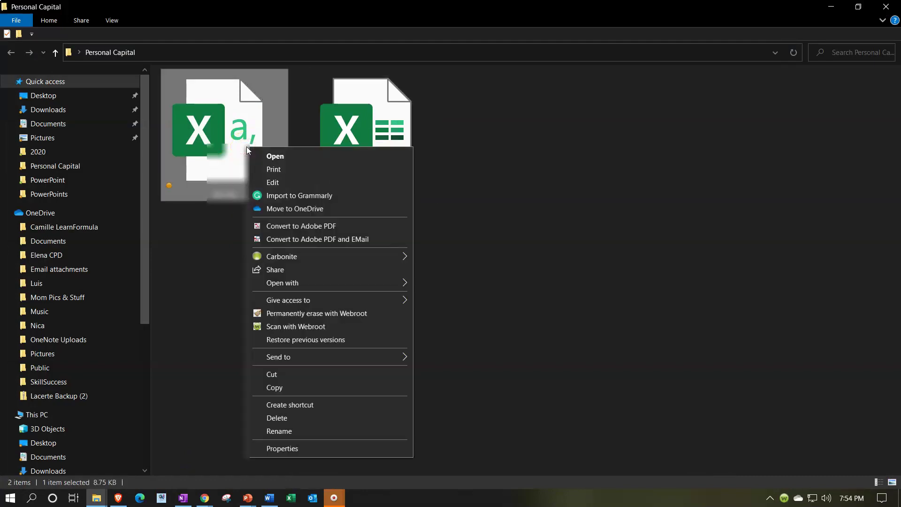
pyautogui.rightClick(248, 150)
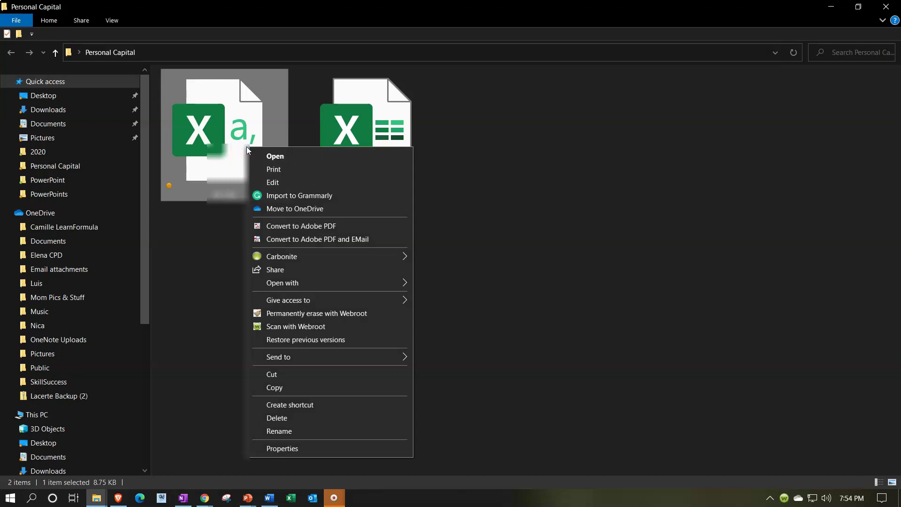
pyautogui.click(284, 449)
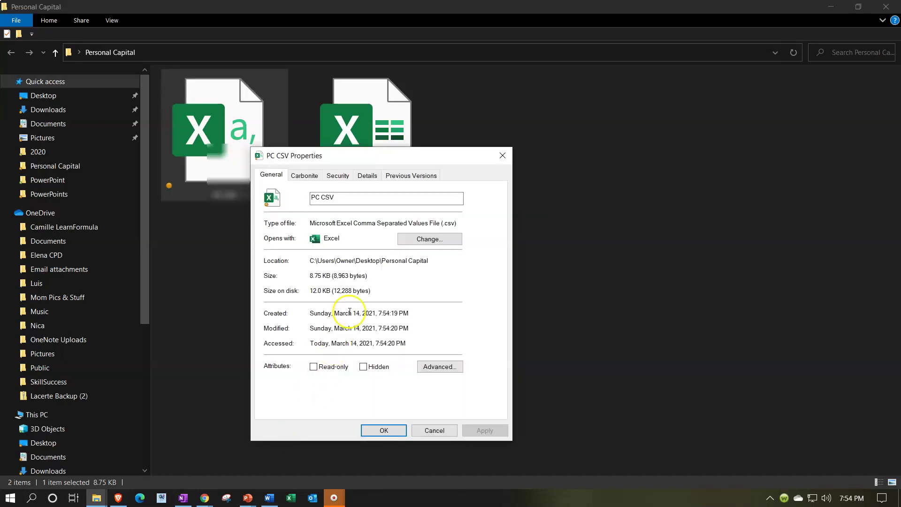
pyautogui.click(503, 155)
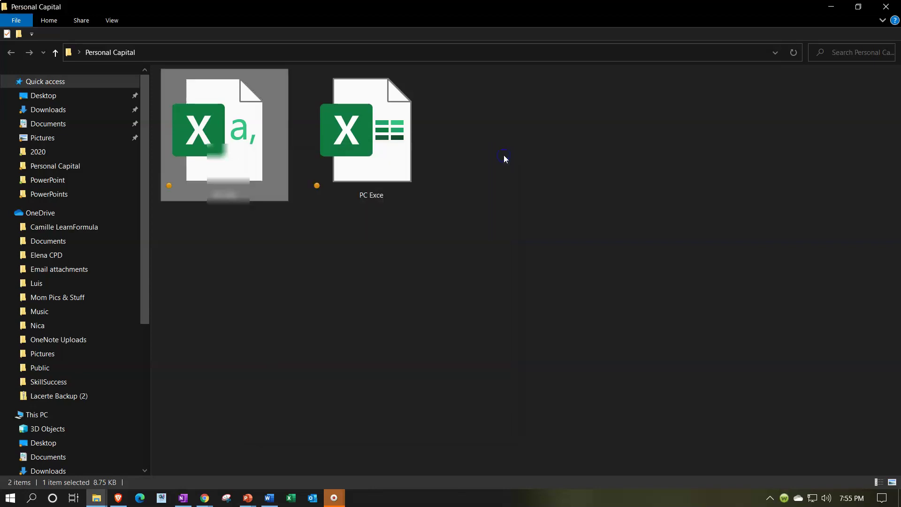
# - Open PC Exce and AutoFit columns A–F so dates, accounts, categories and tags show fully
pyautogui.doubleClick(407, 157)
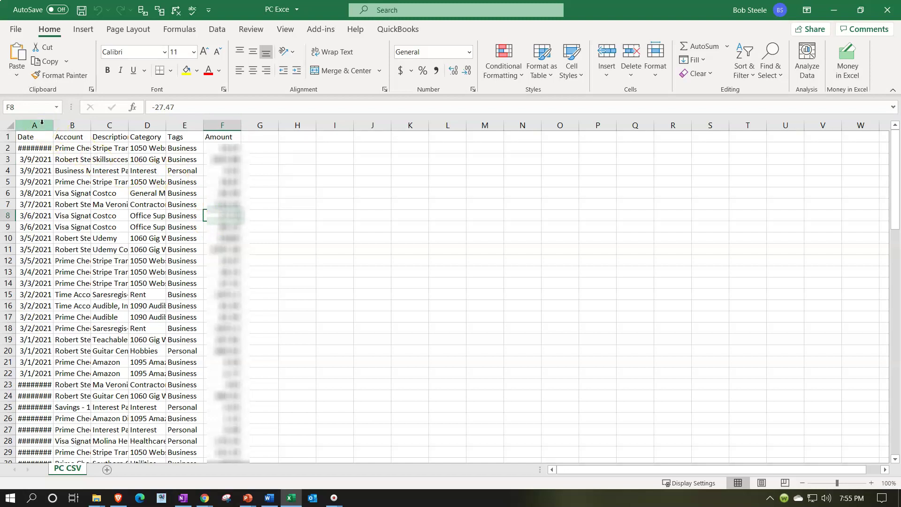
pyautogui.click(42, 123)
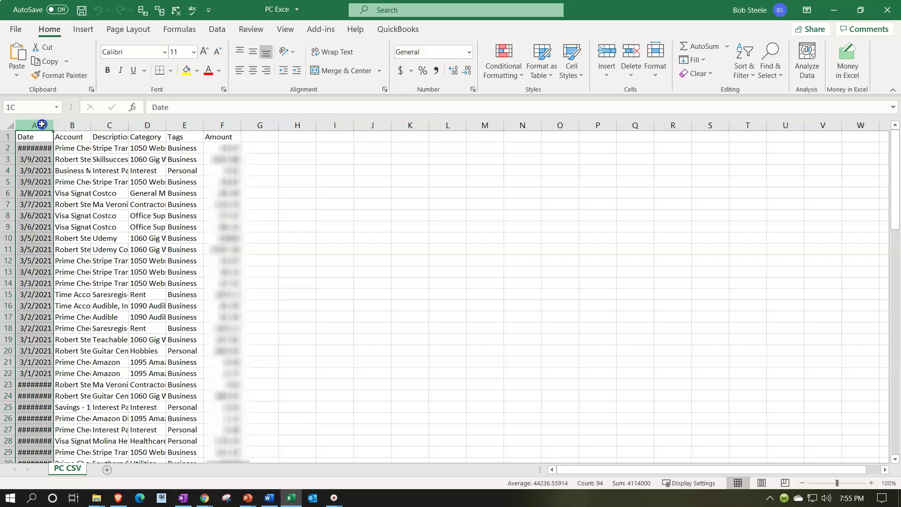
pyautogui.moveTo(41, 124); pyautogui.dragTo(205, 124)
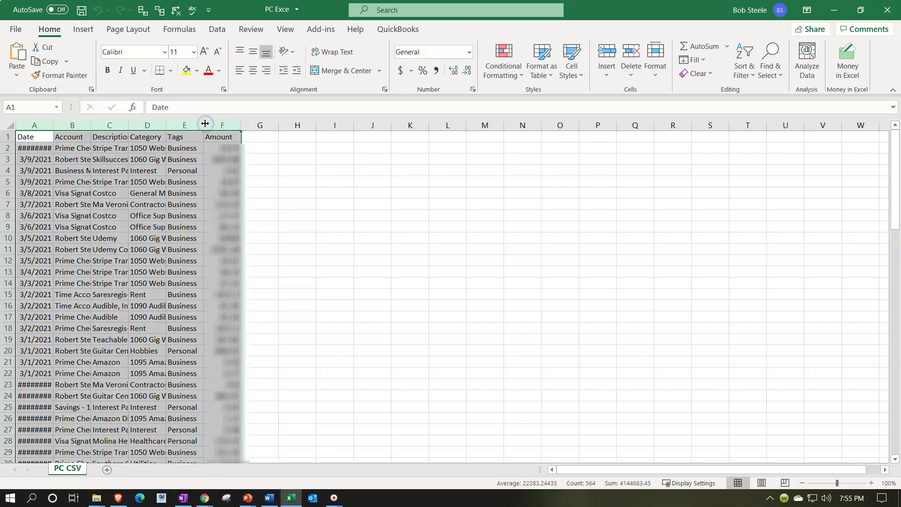
pyautogui.doubleClick(89, 124)
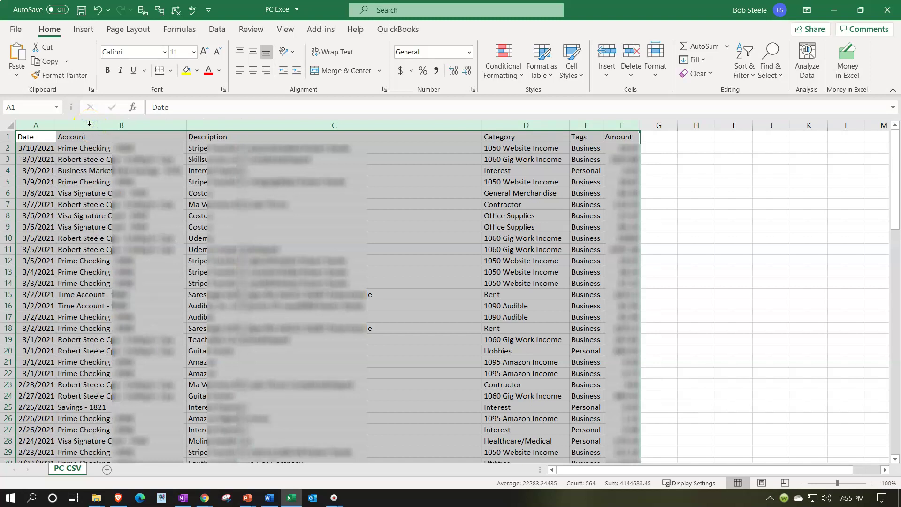
pyautogui.click(125, 206)
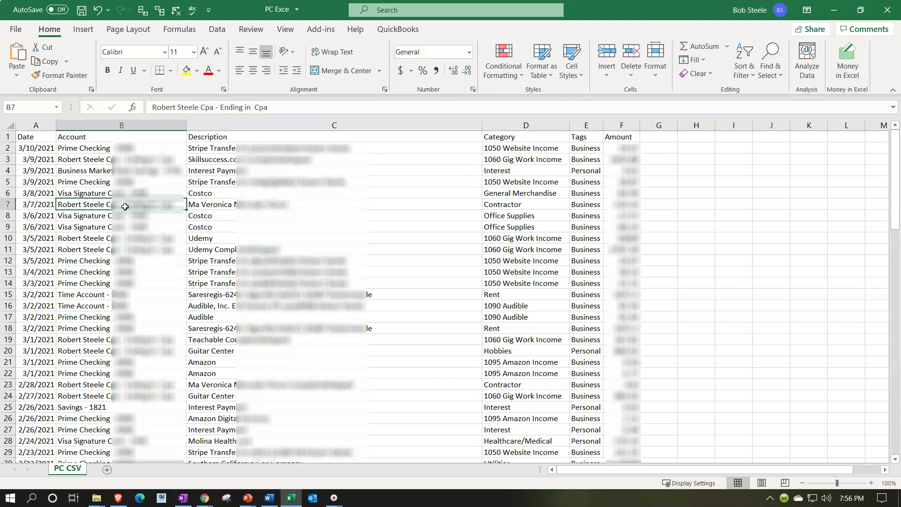
pyautogui.click(504, 137)
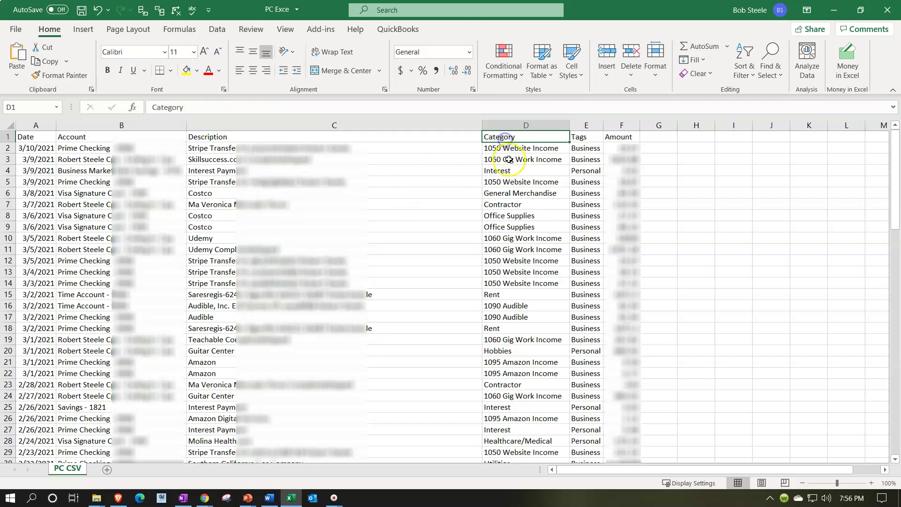
pyautogui.press('Right')
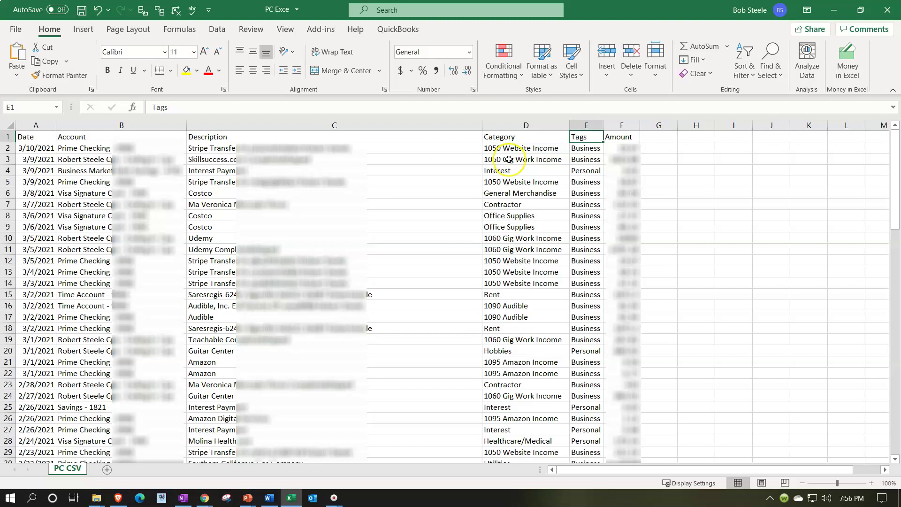